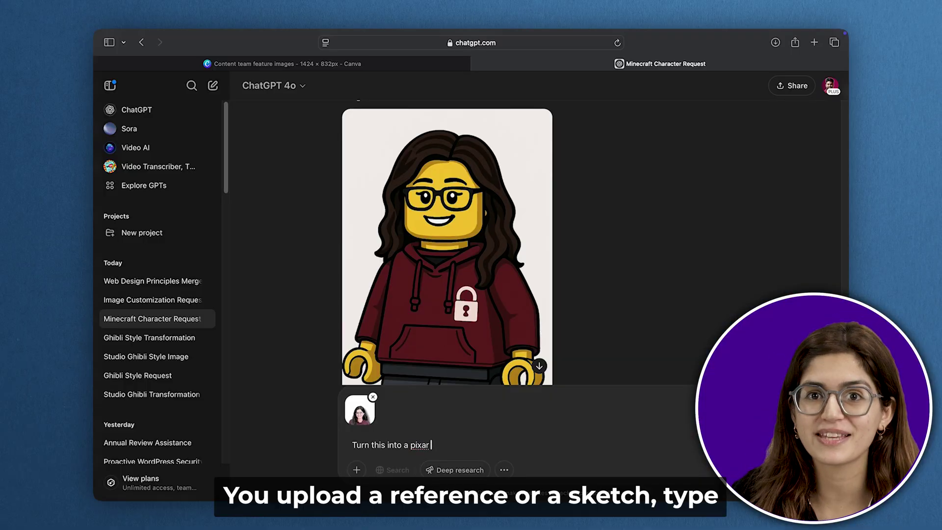
- Send the Pixar poster and Ghibli forest requests, then paste in the Instagram ad prompt
{"action": "type", "text": "themed poster"}
{"action": "key", "text": "Return"}
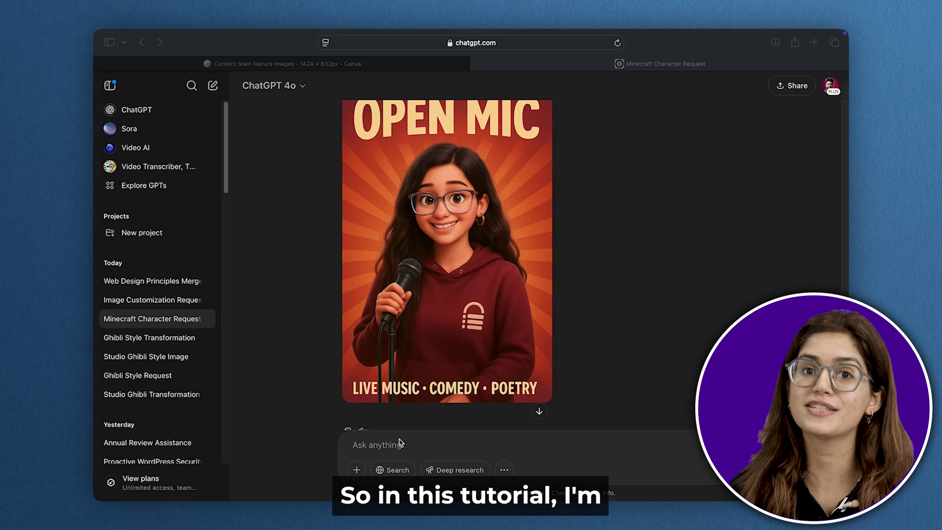
{"action": "type", "text": "Make this look like a Studio Ghibli scene with a peaceful forest background."}
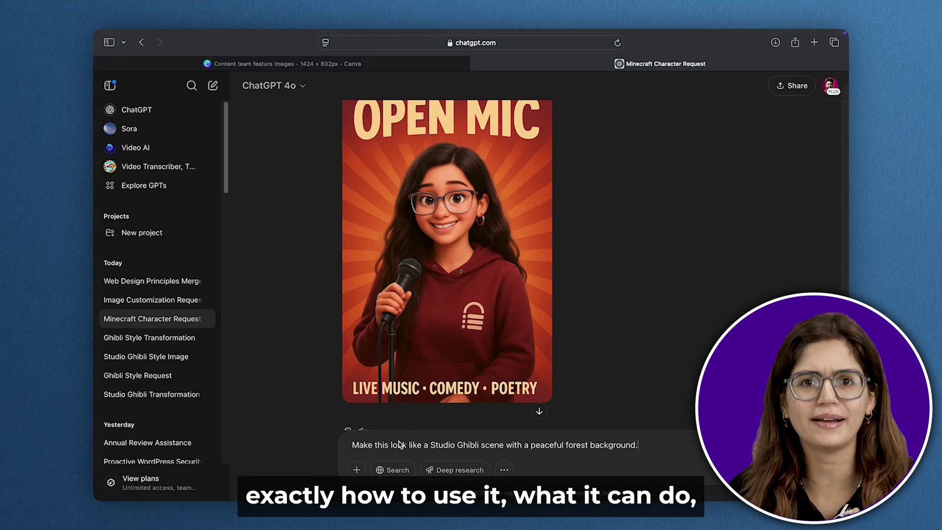
{"action": "key", "text": "Return"}
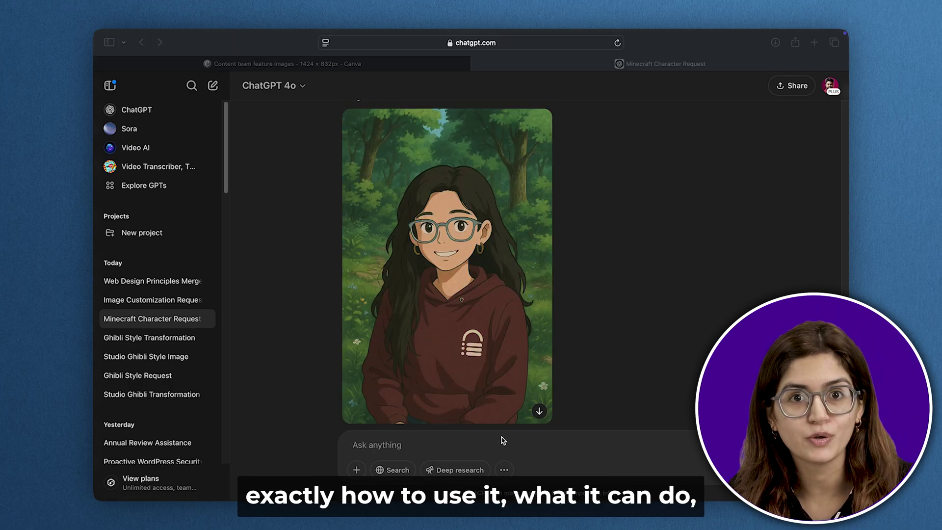
{"action": "left_click", "coordinate": [553, 443]}
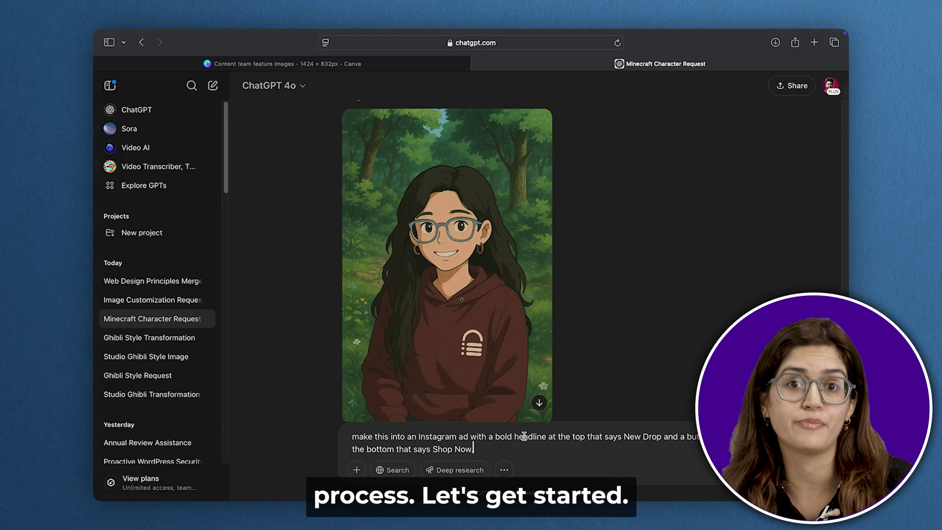
{"action": "type", "text": "make this into an Instagram ad with a bold headline at the top that says New Drop and a button at the bottom that says Shop Now."}
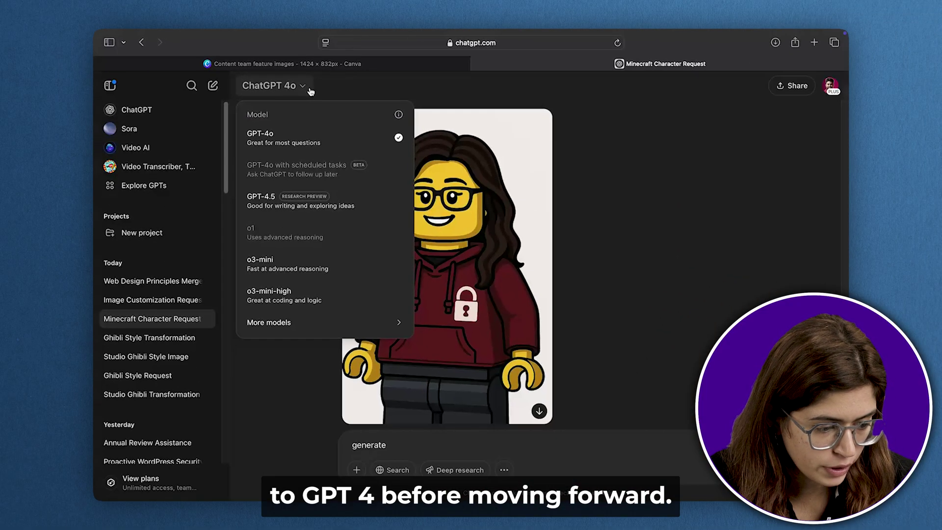
- Keep GPT-4o as the selected model and bring up the attachment options
{"action": "left_click", "coordinate": [325, 141]}
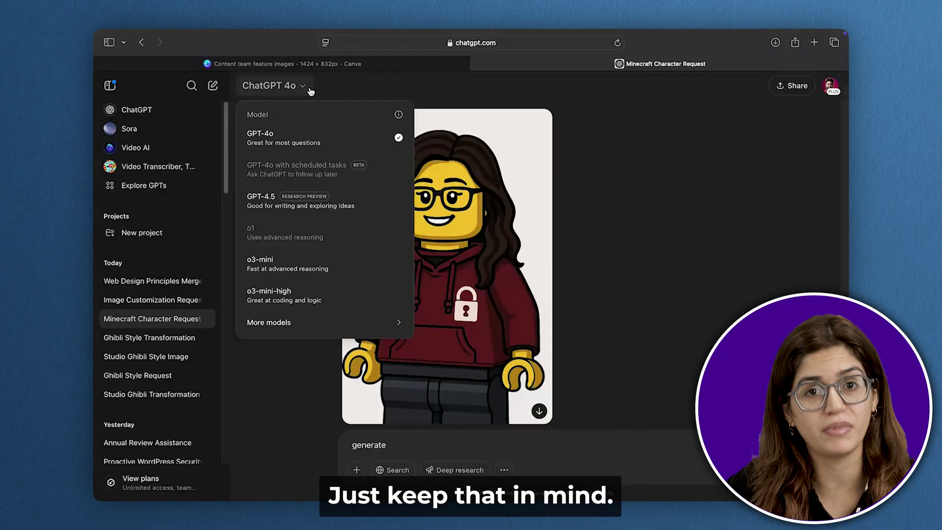
{"action": "key", "text": "Escape"}
{"action": "left_click", "coordinate": [356, 470]}
- Attach Don't Settle-2.jpg and send 'Turn this into a pixar themed poster'
{"action": "left_click", "coordinate": [392, 442]}
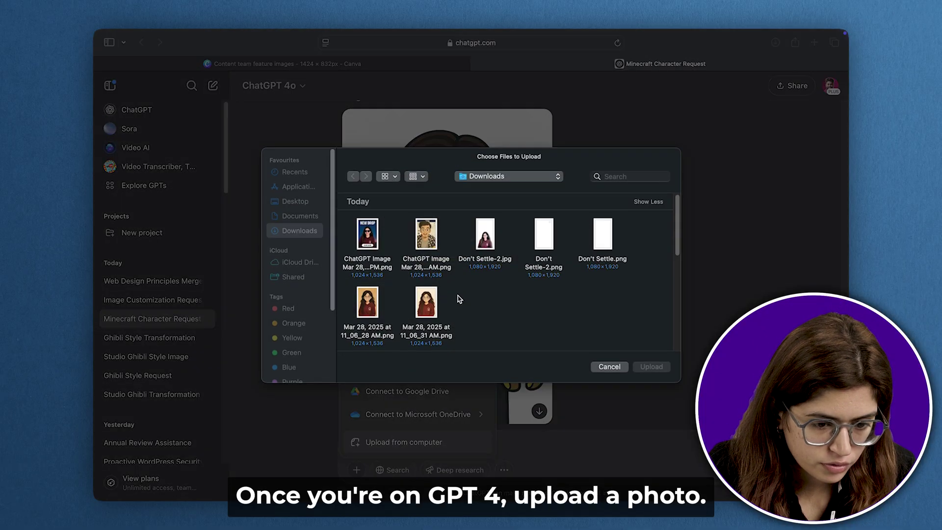
{"action": "double_click", "coordinate": [484, 234]}
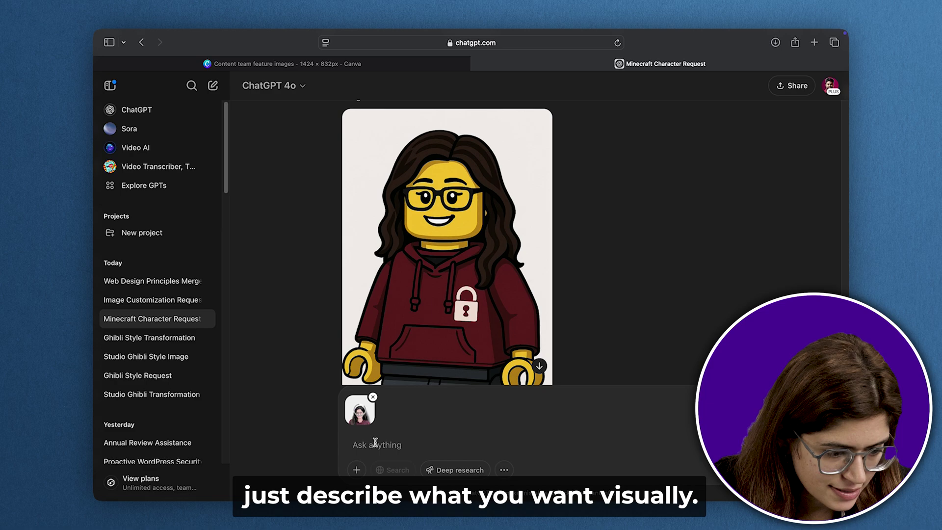
{"action": "type", "text": "Turn this into a pixar"}
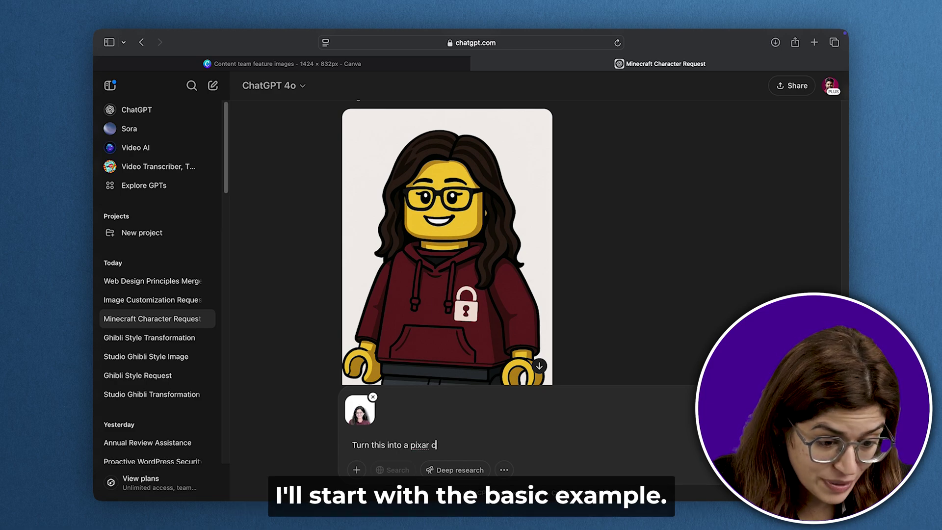
{"action": "type", "text": " themed po"}
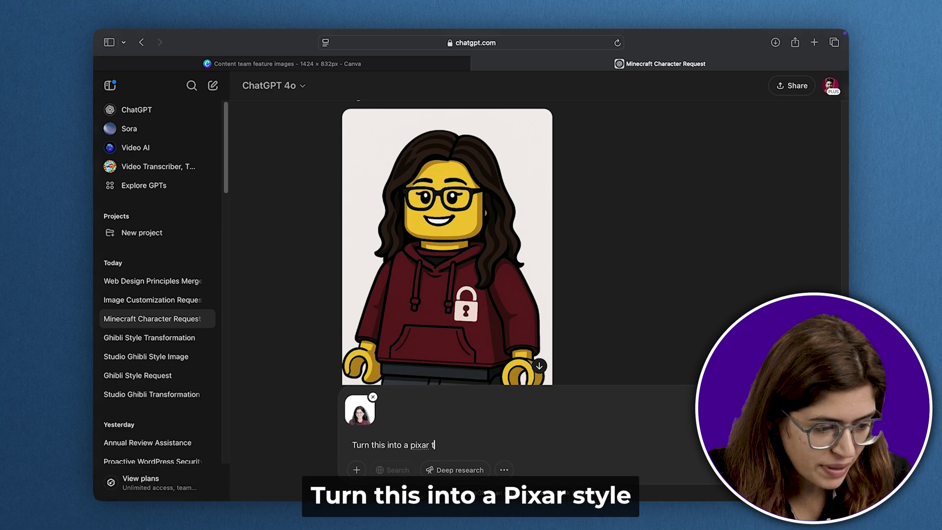
{"action": "type", "text": "ster"}
{"action": "key", "text": "Return"}
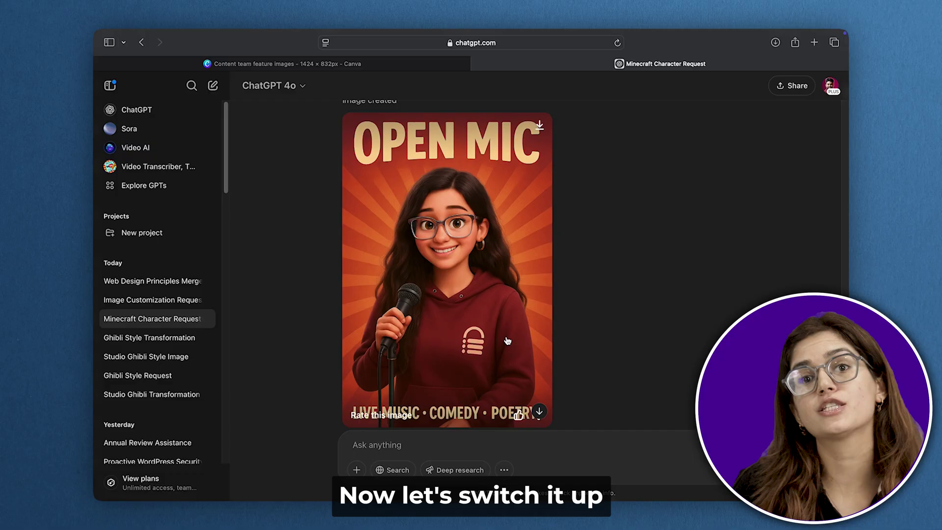
- Send the prompt restyling the portrait as a Studio Ghibli scene in a peaceful forest
{"action": "left_click", "coordinate": [399, 444]}
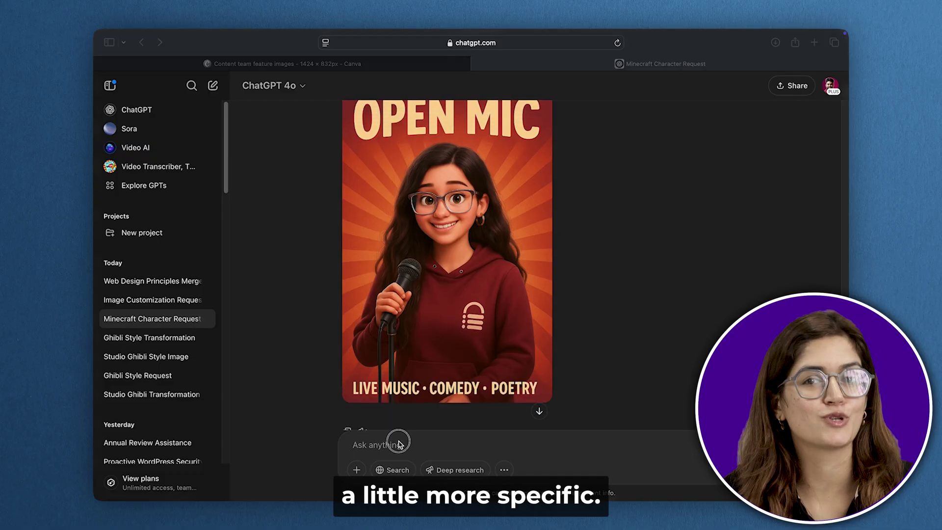
{"action": "type", "text": "Make this look like a Studio Ghibli scene with a peaceful forest background."}
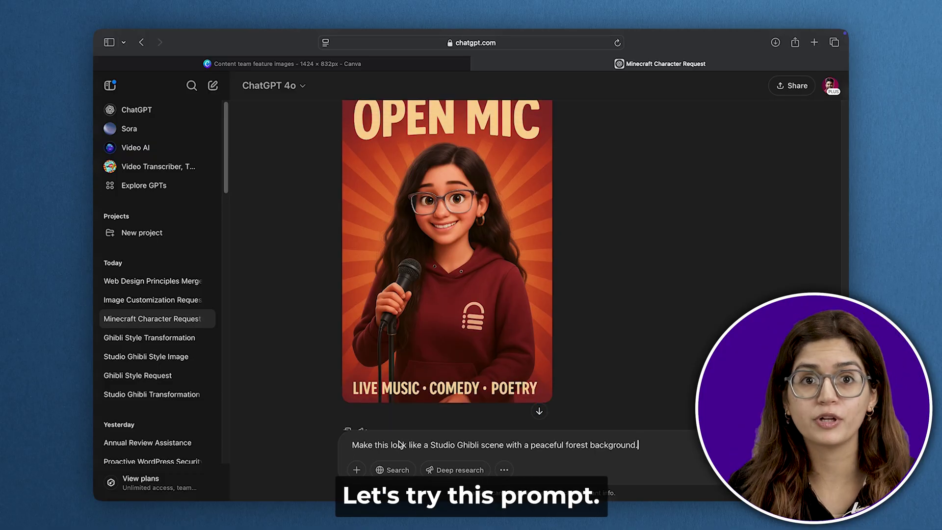
{"action": "key", "text": "Return"}
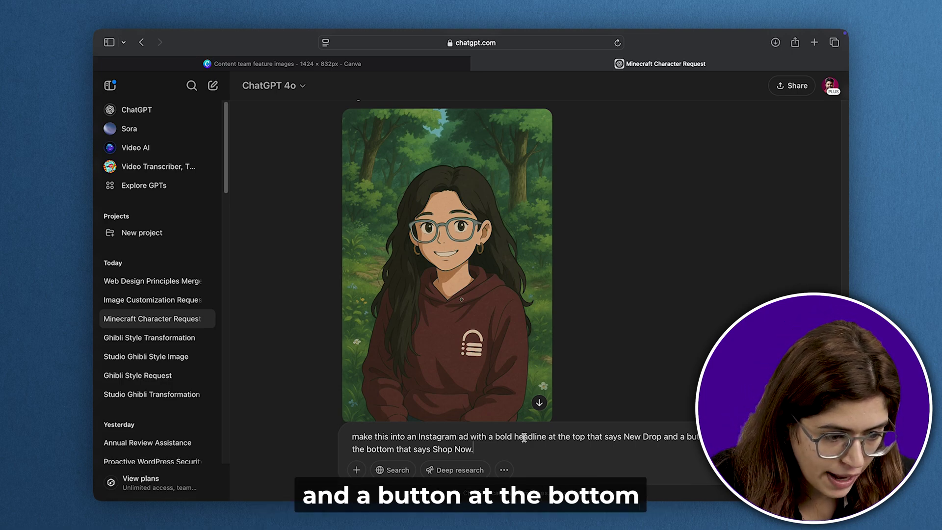
- Send the Instagram ad prompt asking for a bold NEW DROP headline and SHOP NOW button
{"action": "key", "text": "Return"}
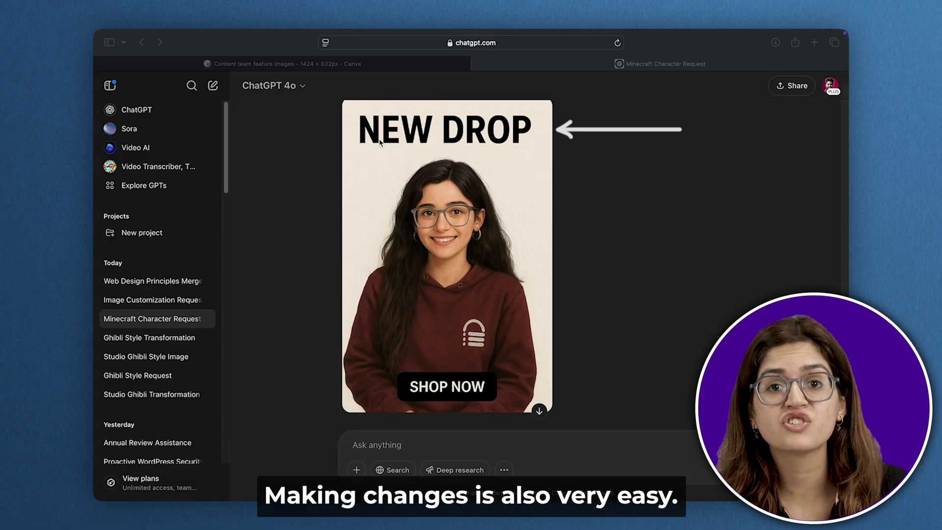
- Ask for sunglasses, a night beach sky background and a LEARN MORE button on the ad
{"action": "left_click", "coordinate": [432, 445]}
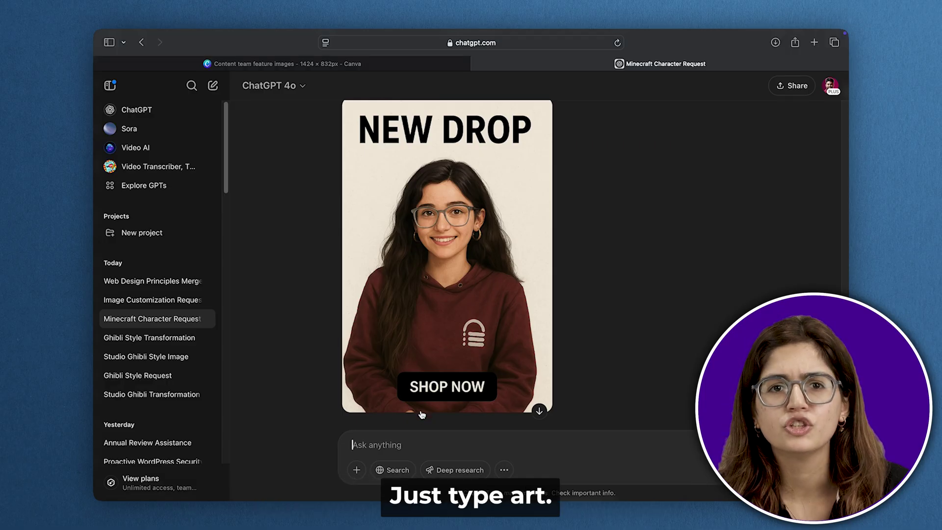
{"action": "type", "text": "Add sunglasses on the face, change the background to a night sky on the beach, and make the button say Learn More"}
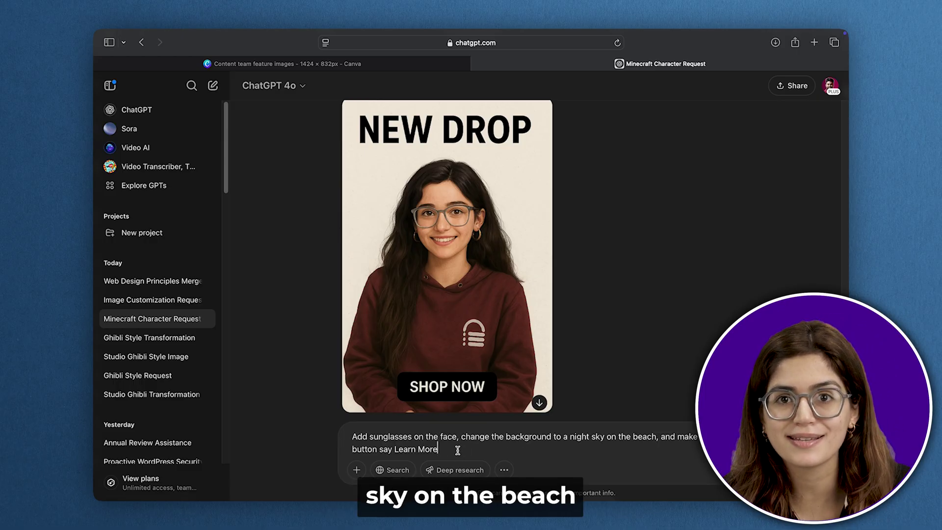
{"action": "key", "text": "Return"}
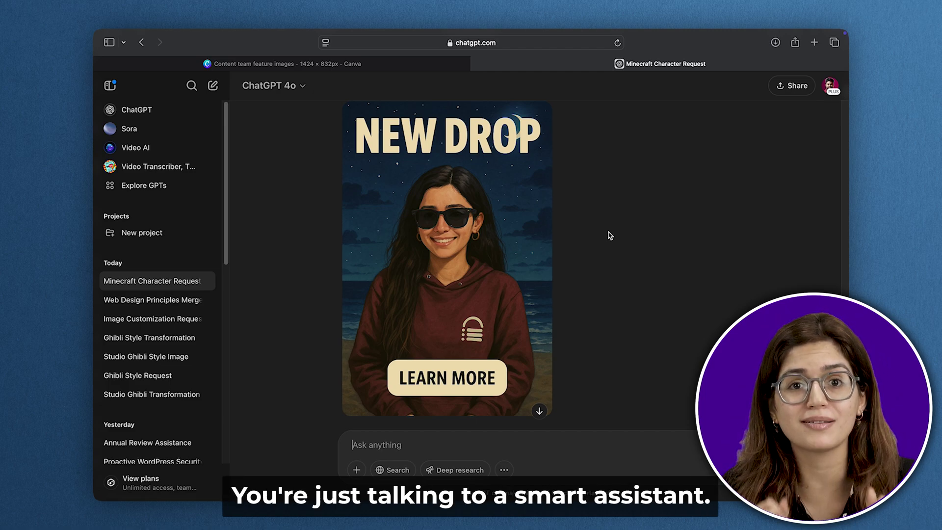
- Attach the cold brew bottle photo and paste in the COLD BREW ENERGY product mockup prompt
{"action": "scroll", "coordinate": [610, 236], "scroll_direction": "down", "scroll_amount": 2}
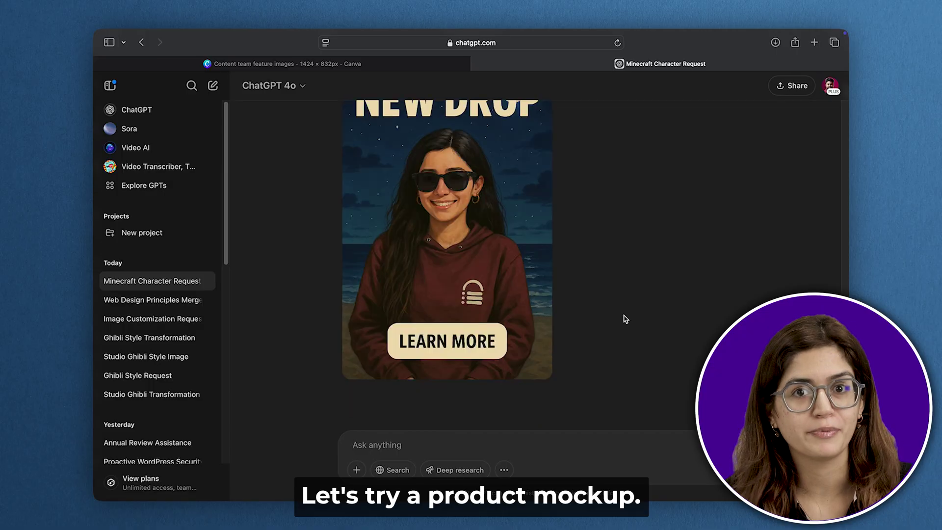
{"action": "left_click", "coordinate": [357, 470]}
{"action": "left_click", "coordinate": [406, 445]}
{"action": "double_click", "coordinate": [431, 270]}
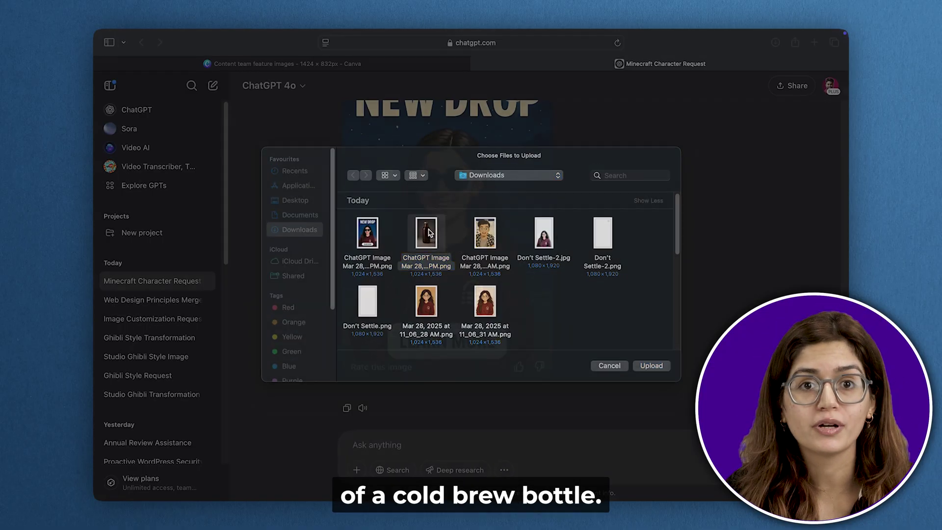
{"action": "type", "text": "Make this a product ad with a clean white background, centered product, and bold heading Cold Brew Energy"}
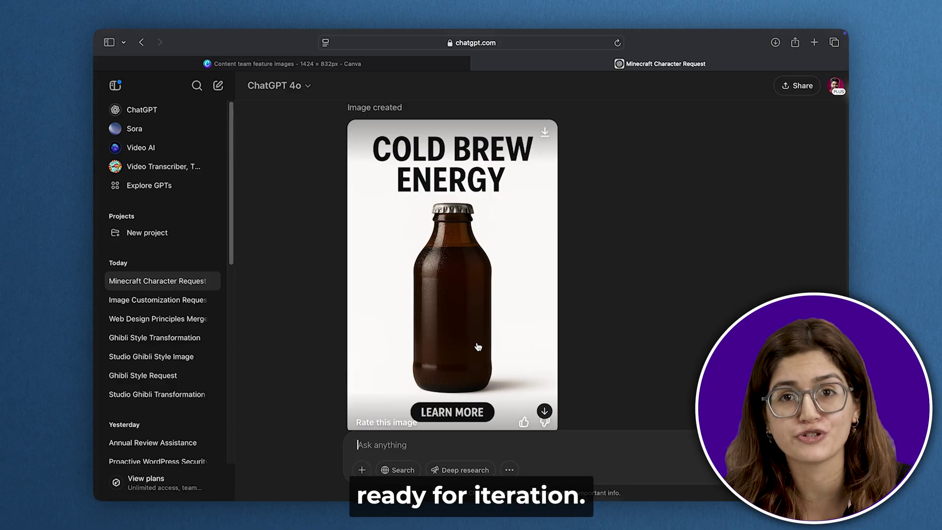
- Scroll down to view the generated ITALIAN MENU image with five dishes and prices
{"action": "scroll", "coordinate": [374, 442], "scroll_direction": "down", "scroll_amount": 1}
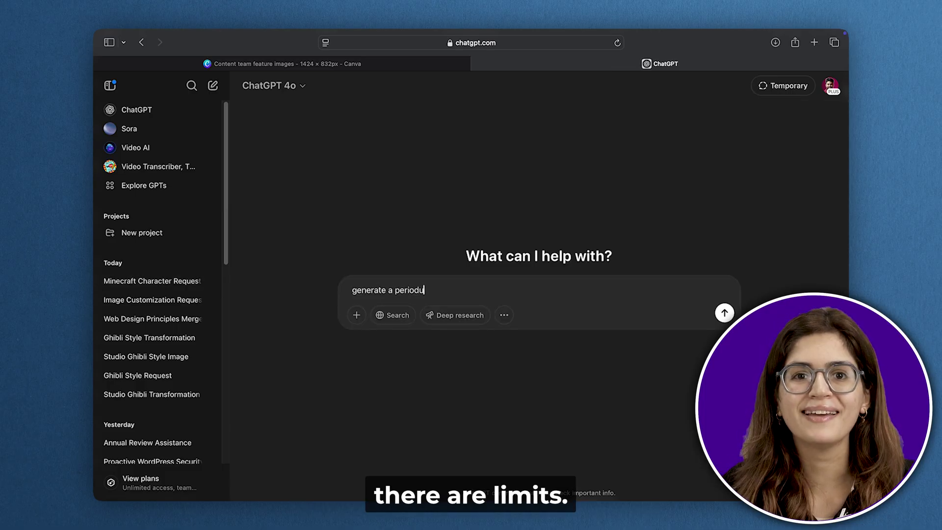
- Request a high-definition periodic table of all the elements, each with a short description
{"action": "type", "text": "c table with all the elements in high definition quality and "}
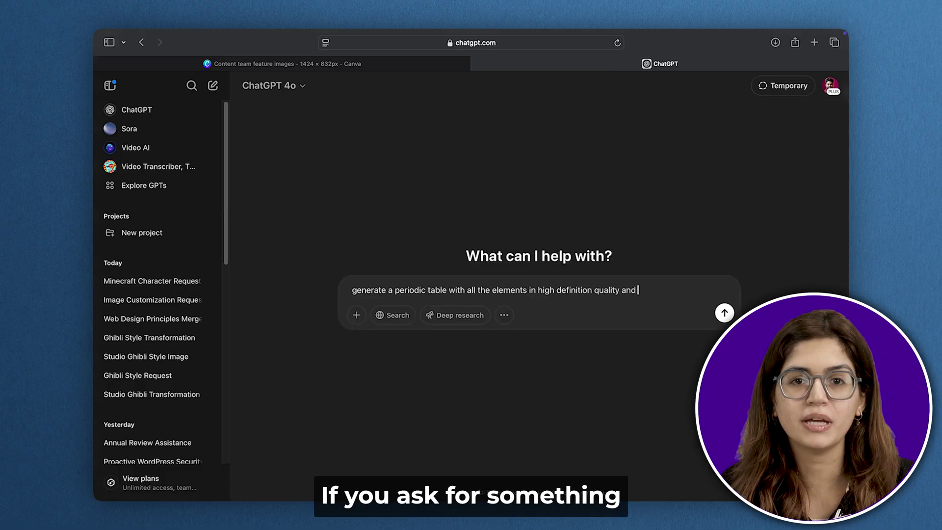
{"action": "type", "text": "a small description of each"}
{"action": "key", "text": "Return"}
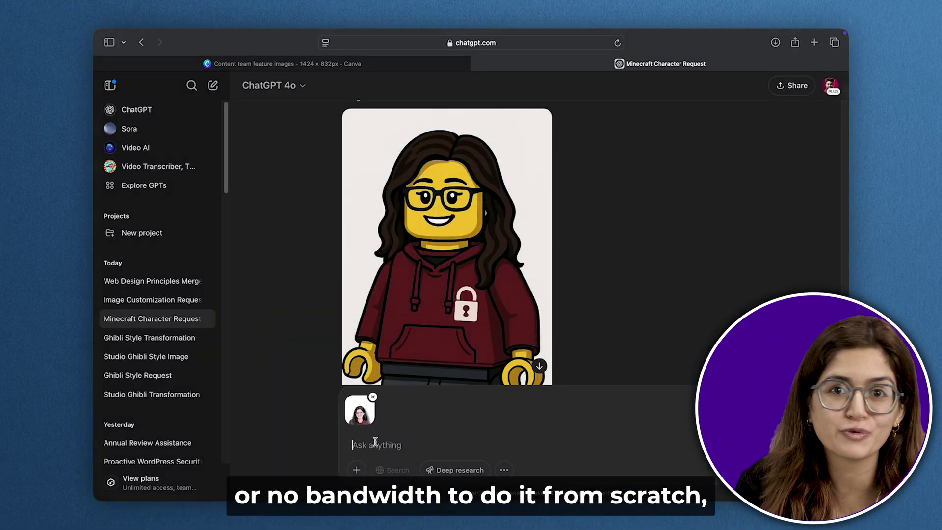
- With the portrait attached, send 'Turn this into a pixar themed poster'
{"action": "type", "text": "Turn this into a pixa"}
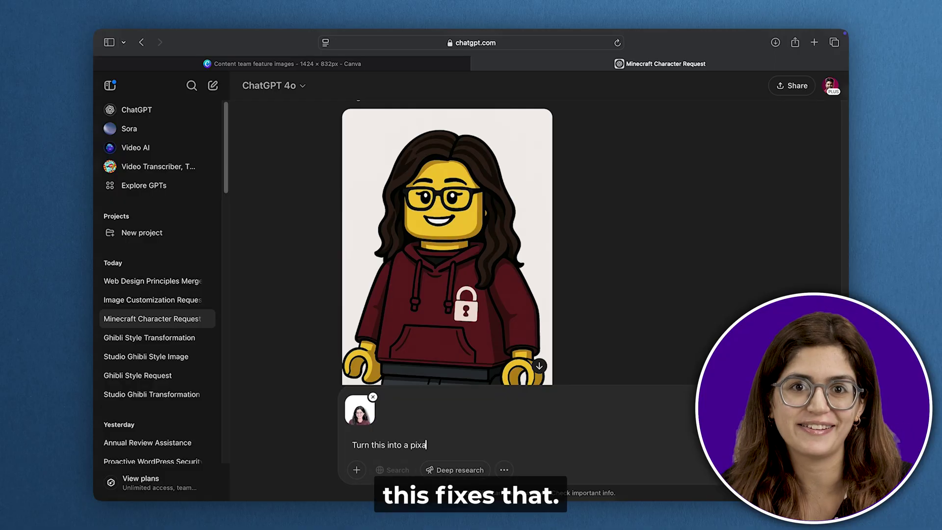
{"action": "type", "text": "r themed pos"}
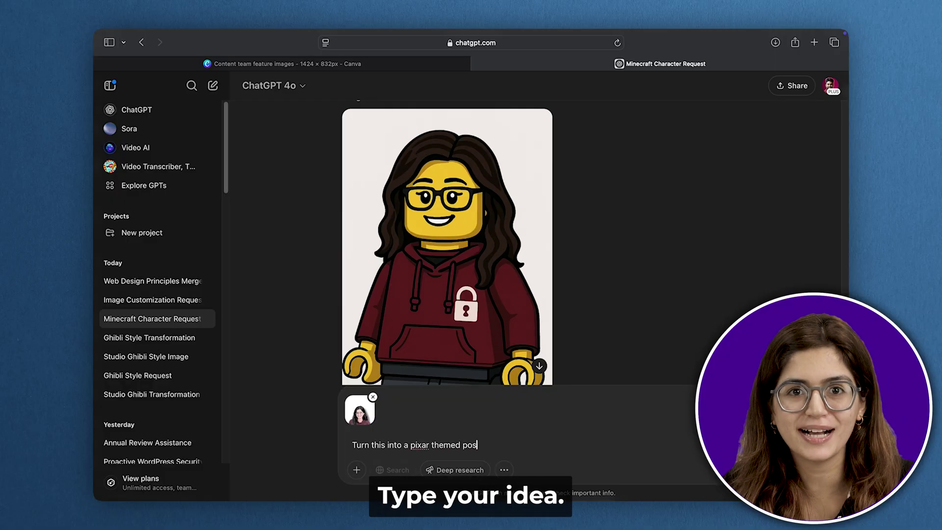
{"action": "type", "text": "ter"}
{"action": "key", "text": "Return"}
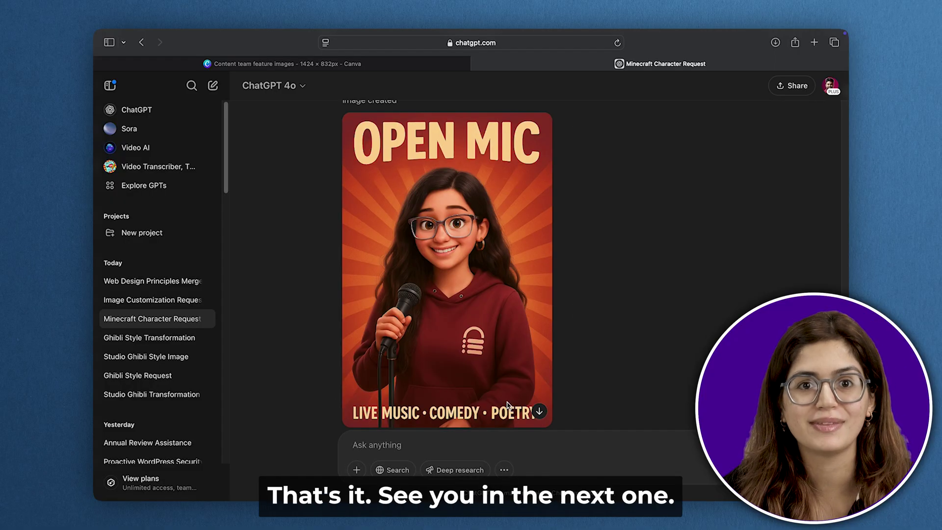